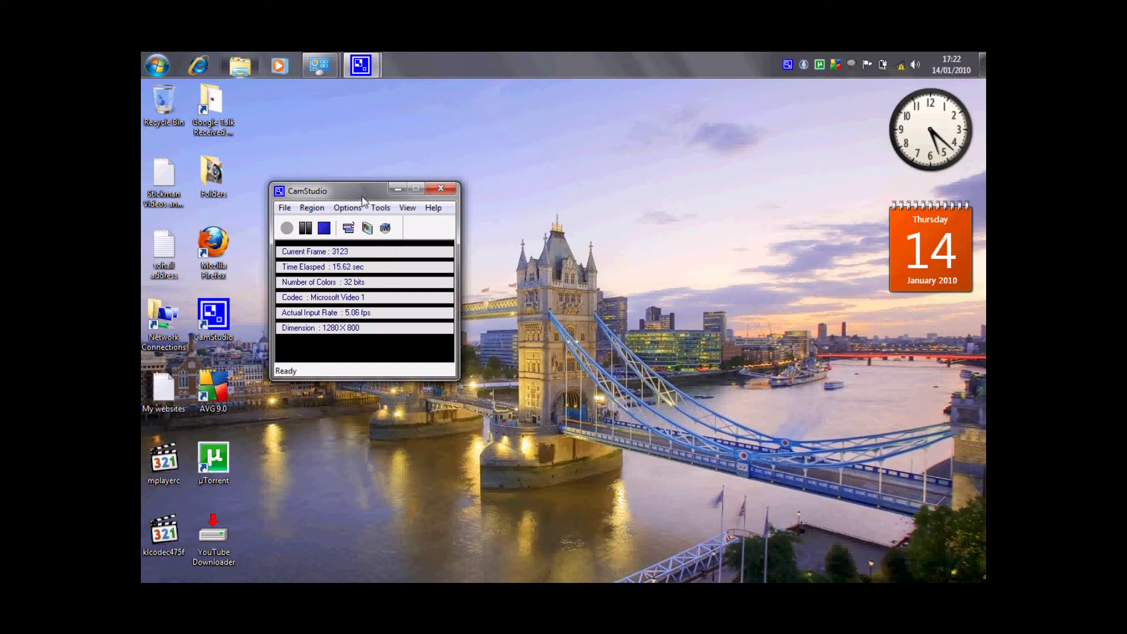
- Minimize CamStudio and open the Start menu showing recent programs
click(397, 190)
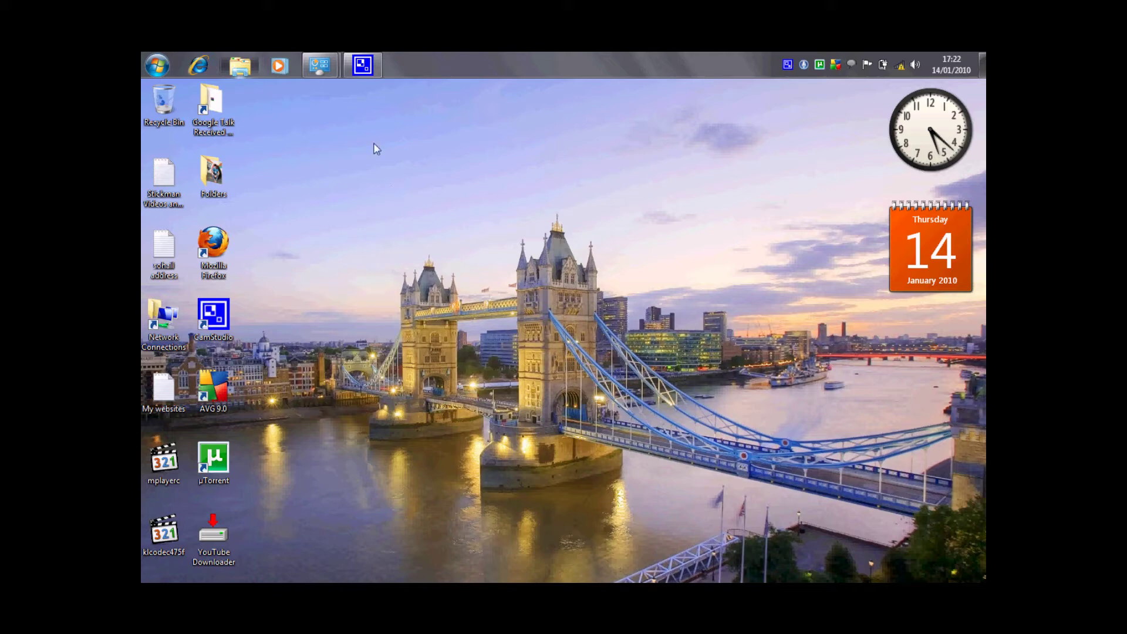
click(154, 66)
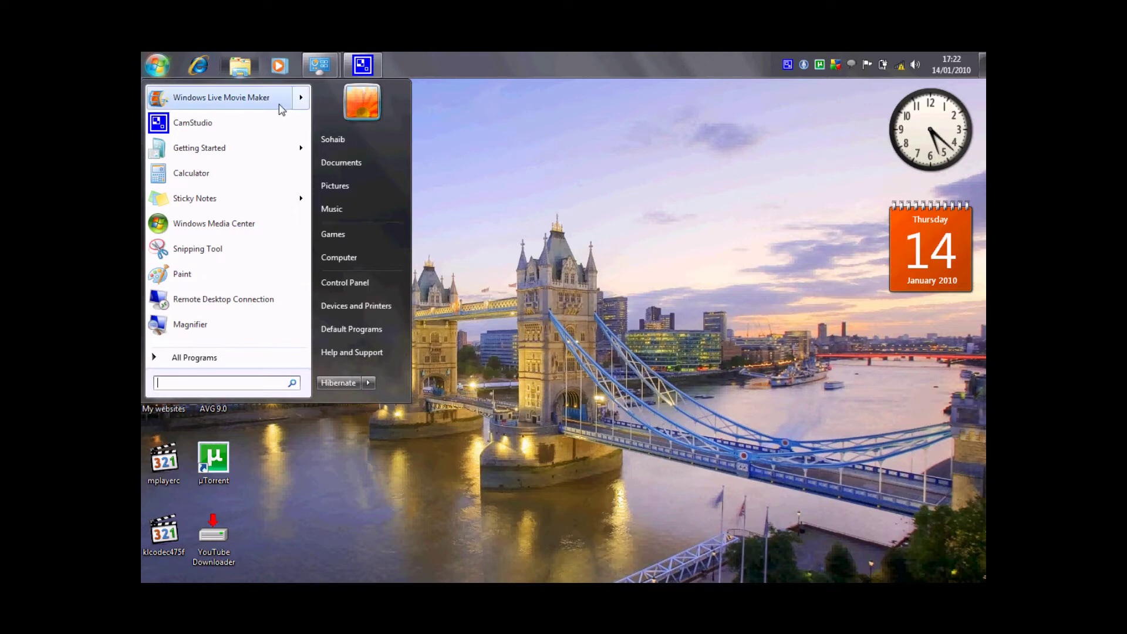
mouse_move(223, 98)
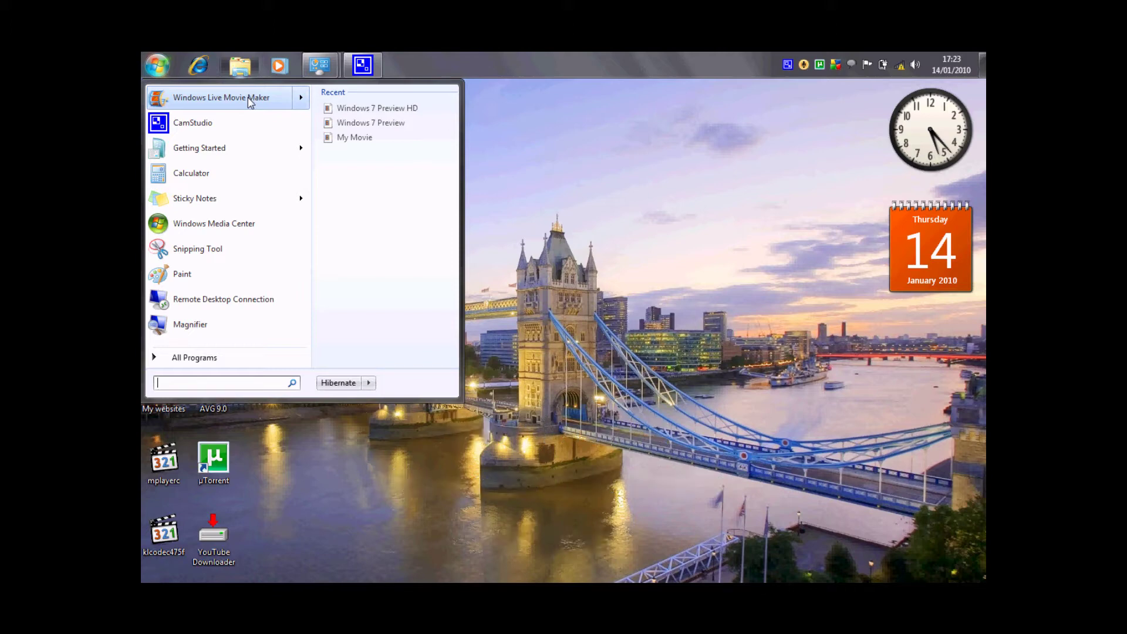
- Launch Windows Live Movie Maker, reposition its window, and start adding videos and photos
click(249, 102)
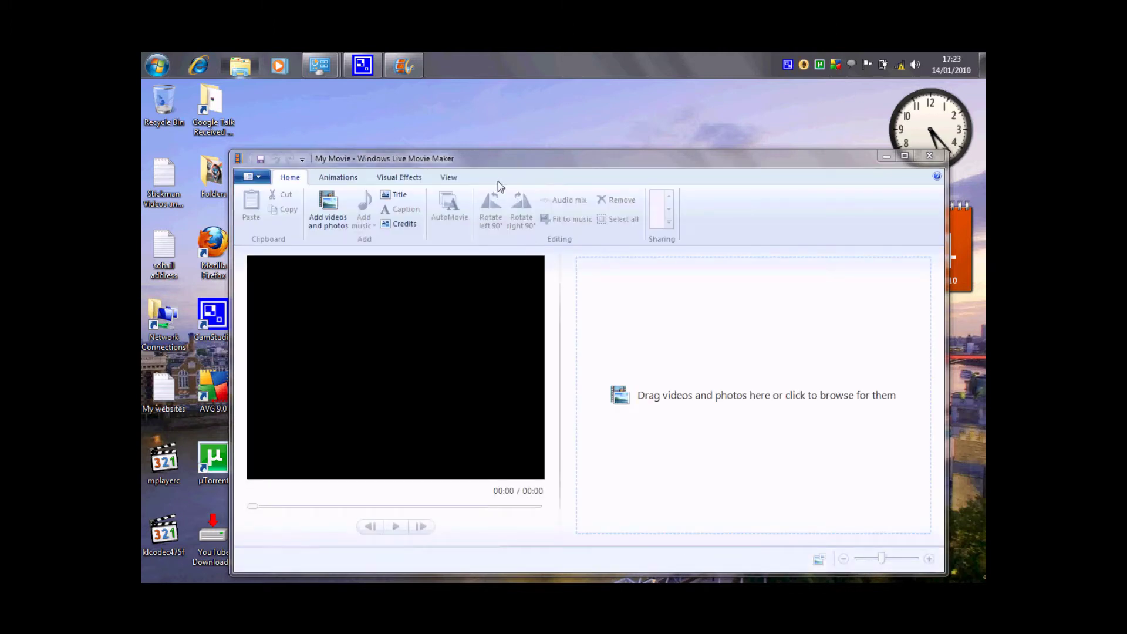
drag(515, 164, 562, 149)
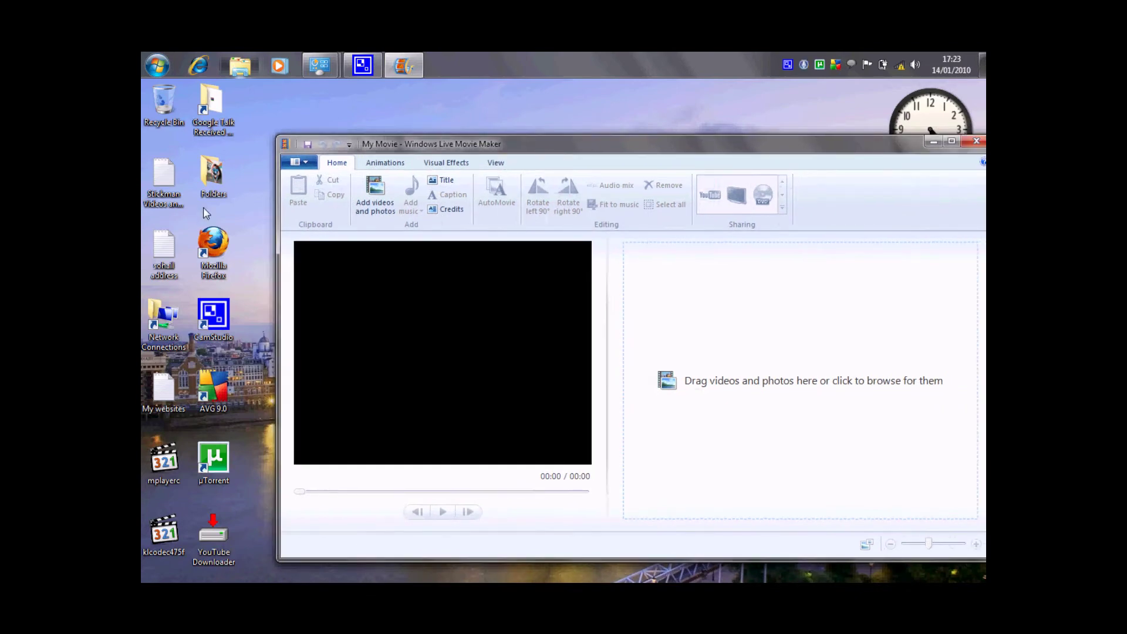
click(706, 348)
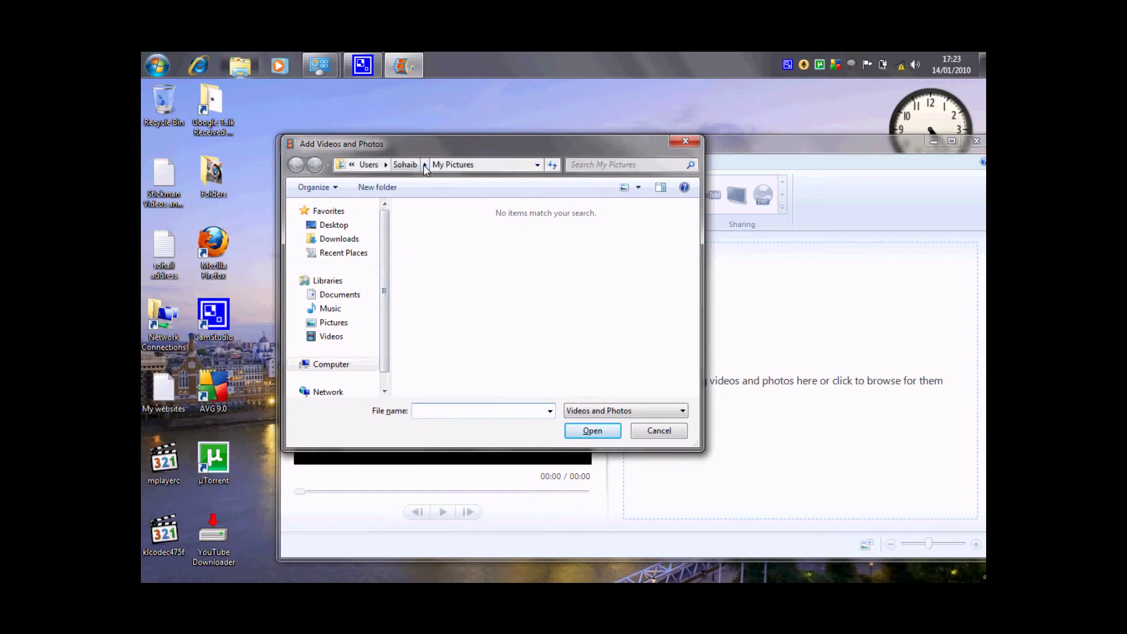
click(425, 164)
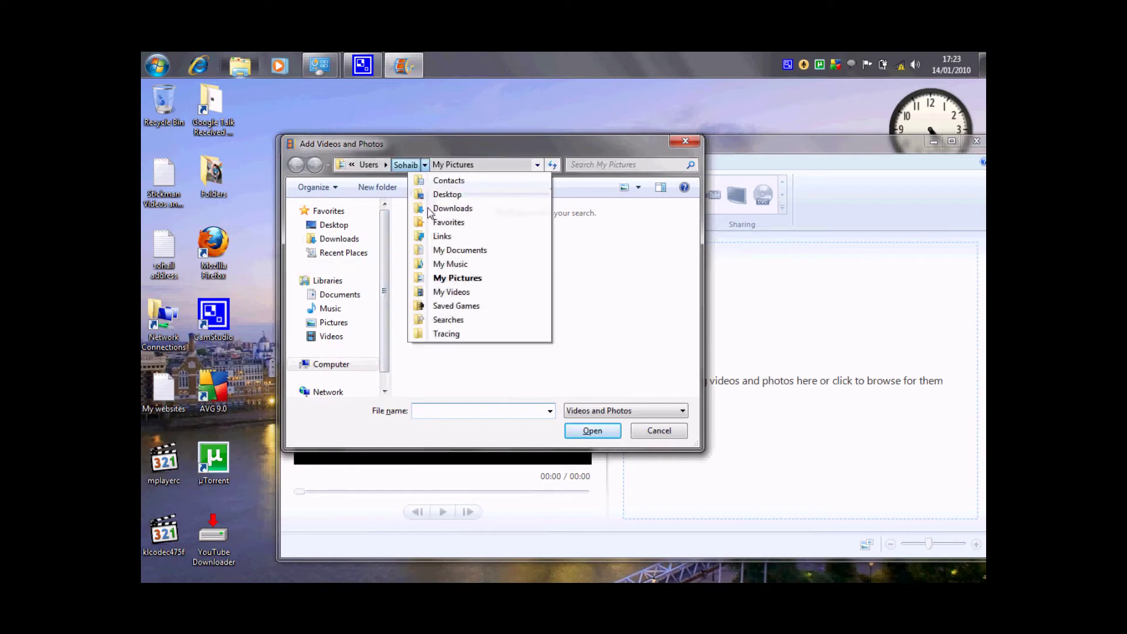
click(459, 291)
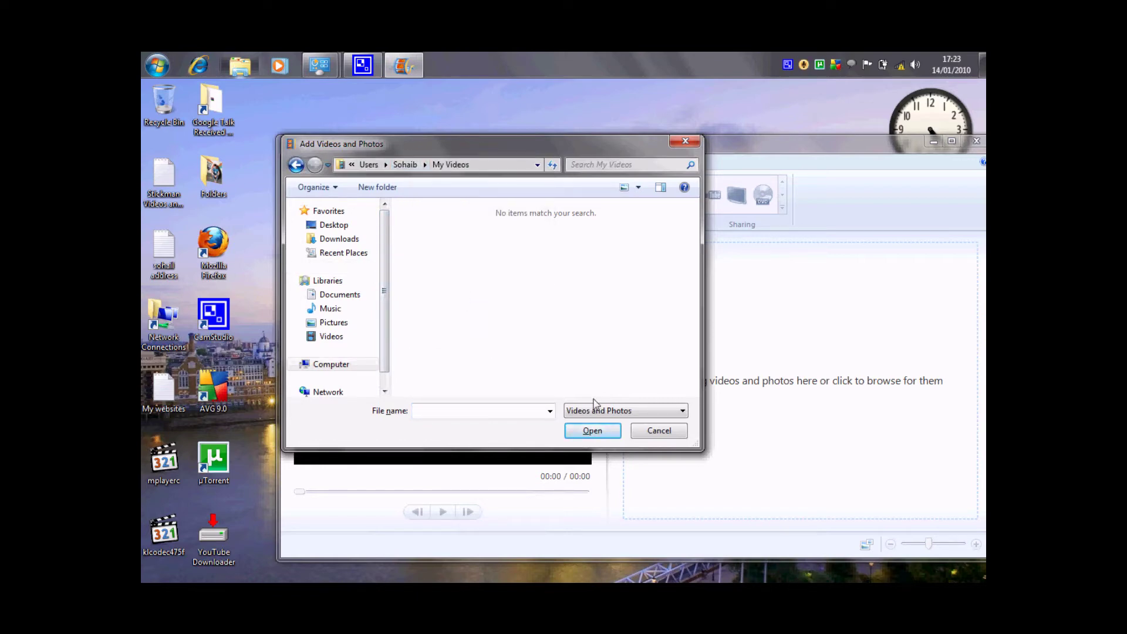
click(654, 435)
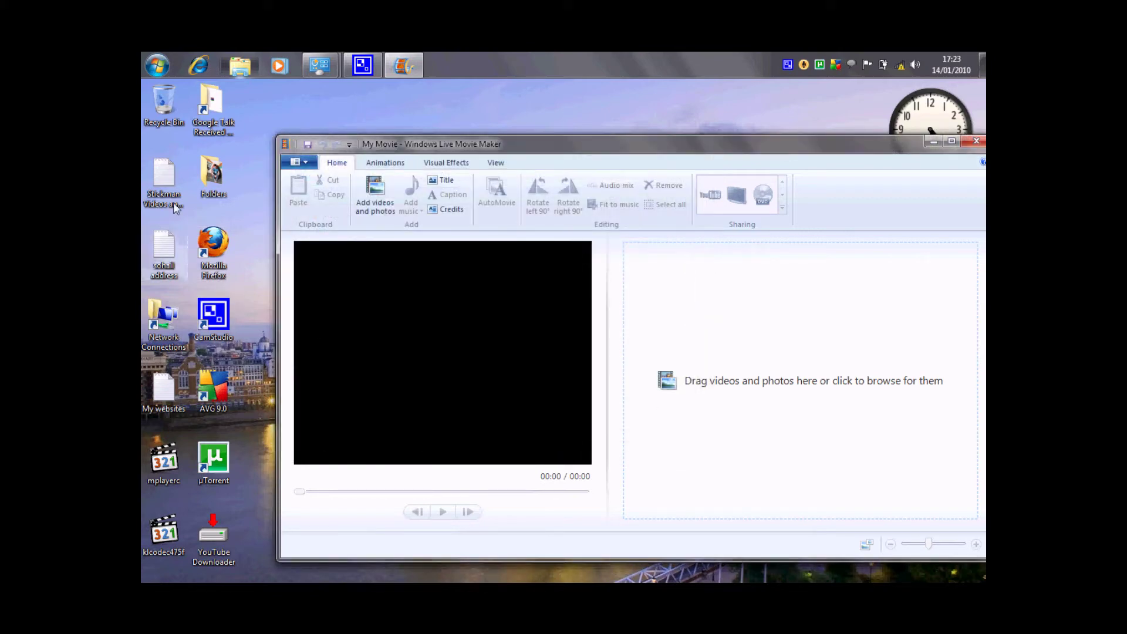
- Add the 9:33 Windows 7 Preview HD clip from Folders > Camstudio Videos to the storyboard
click(215, 185)
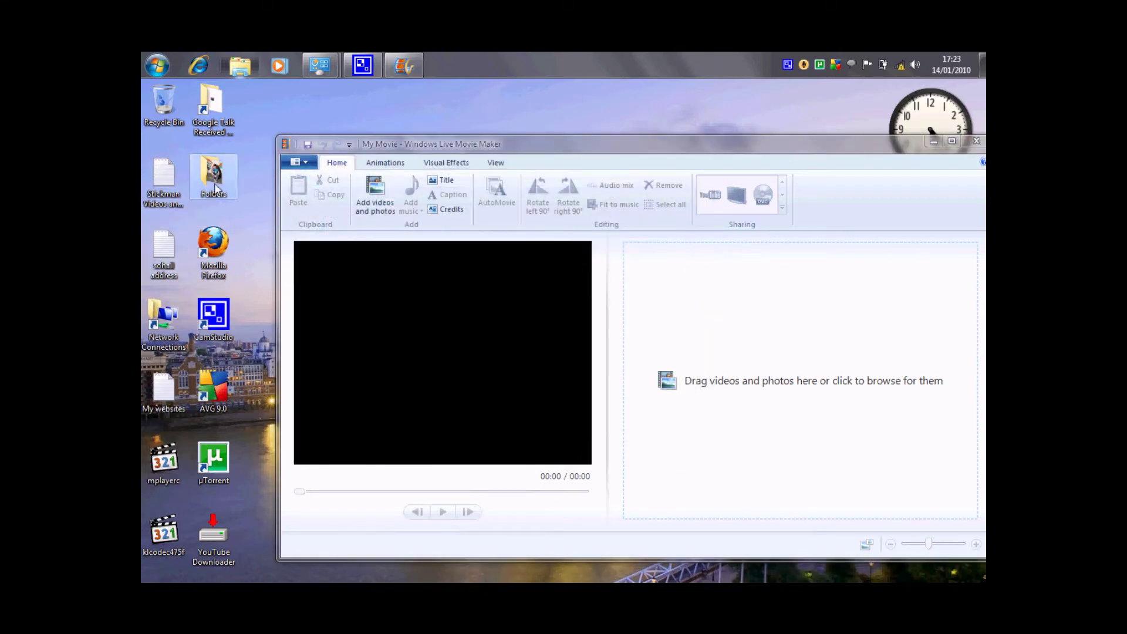
double_click(215, 183)
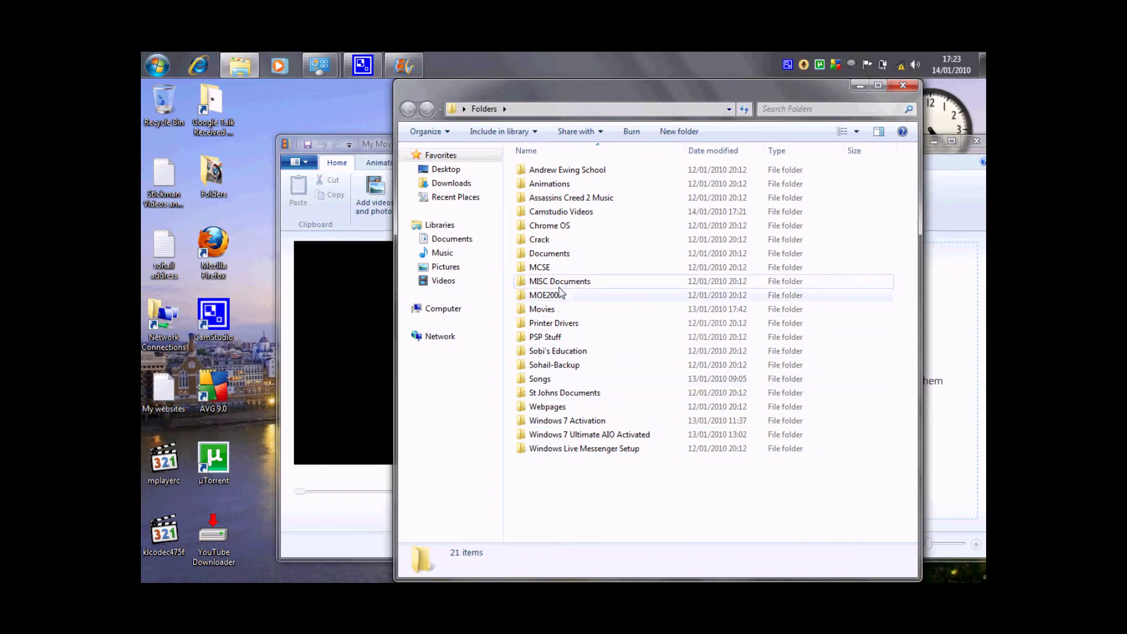
double_click(585, 212)
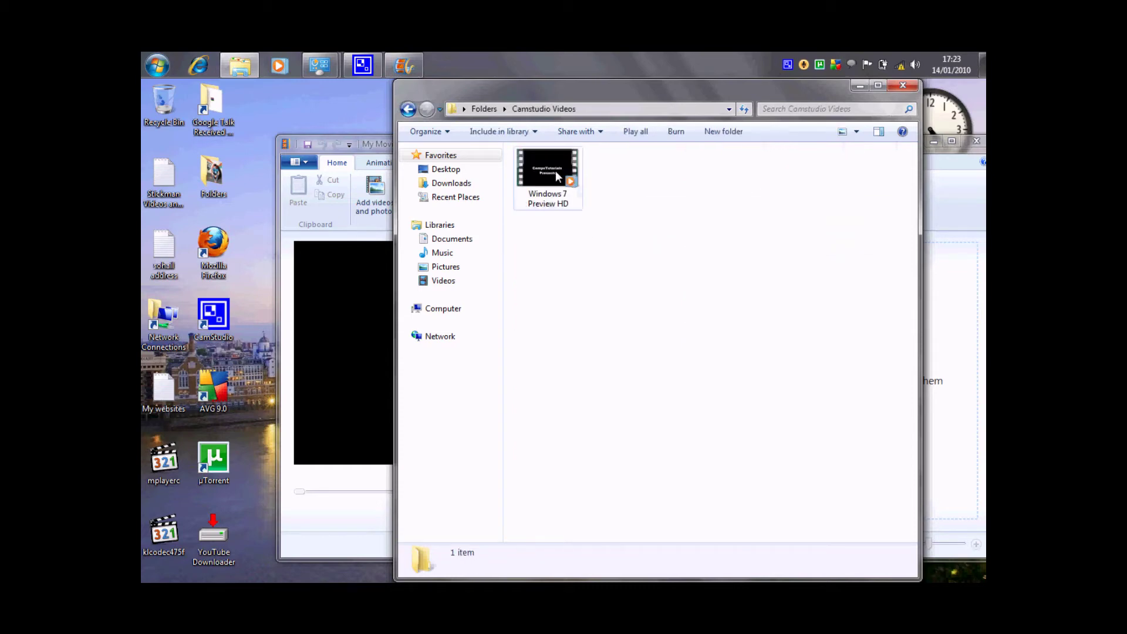
drag(553, 171, 939, 344)
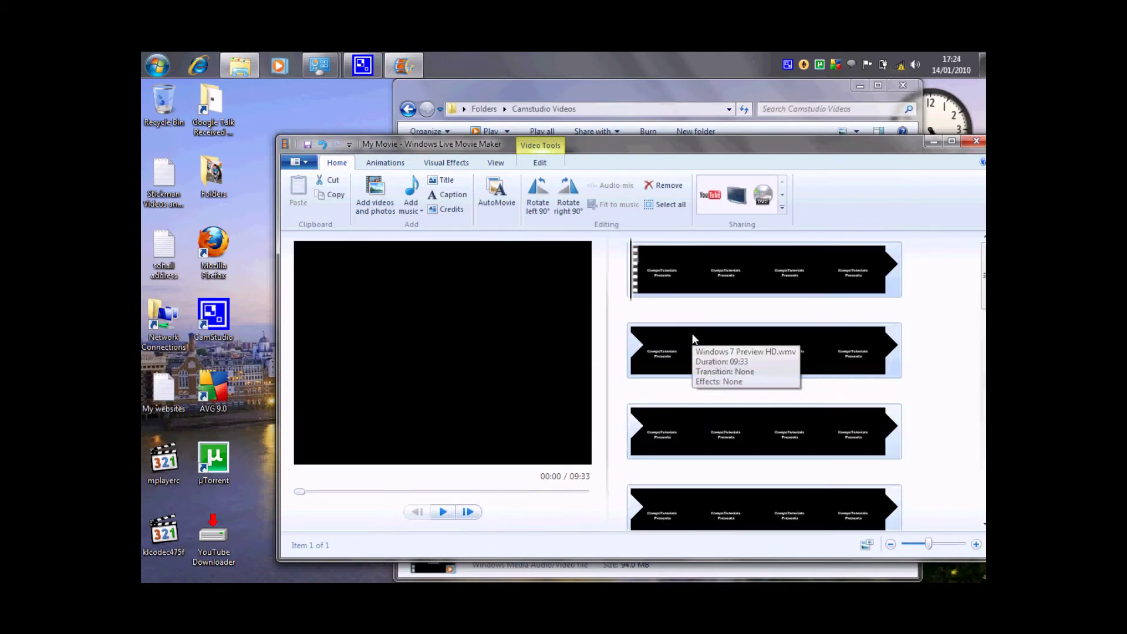
drag(984, 275, 984, 489)
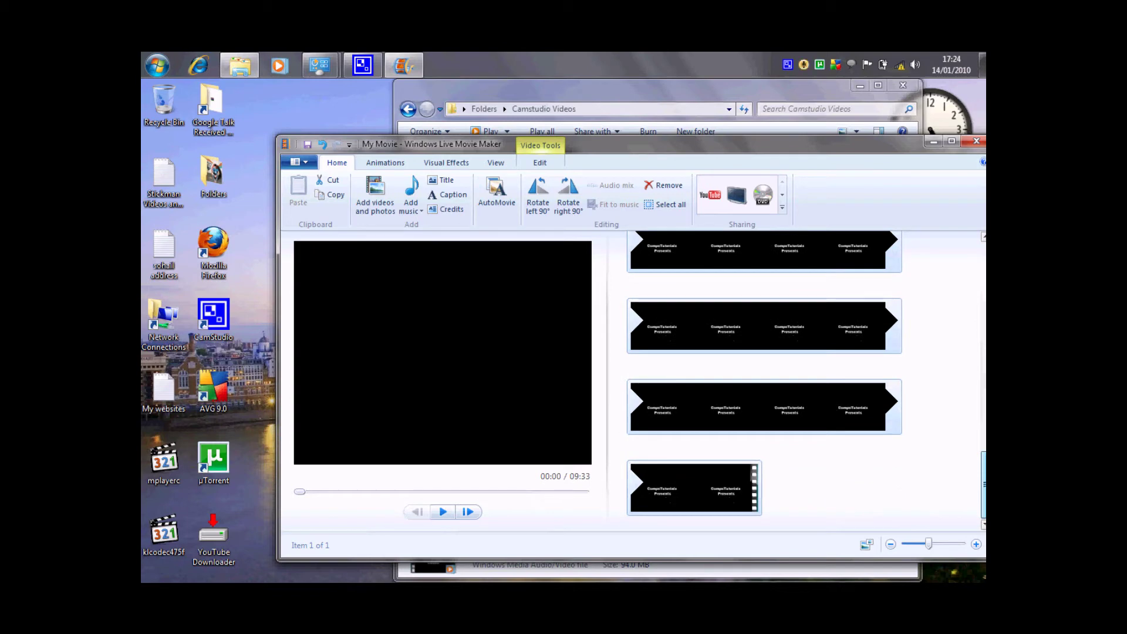
drag(983, 488, 984, 264)
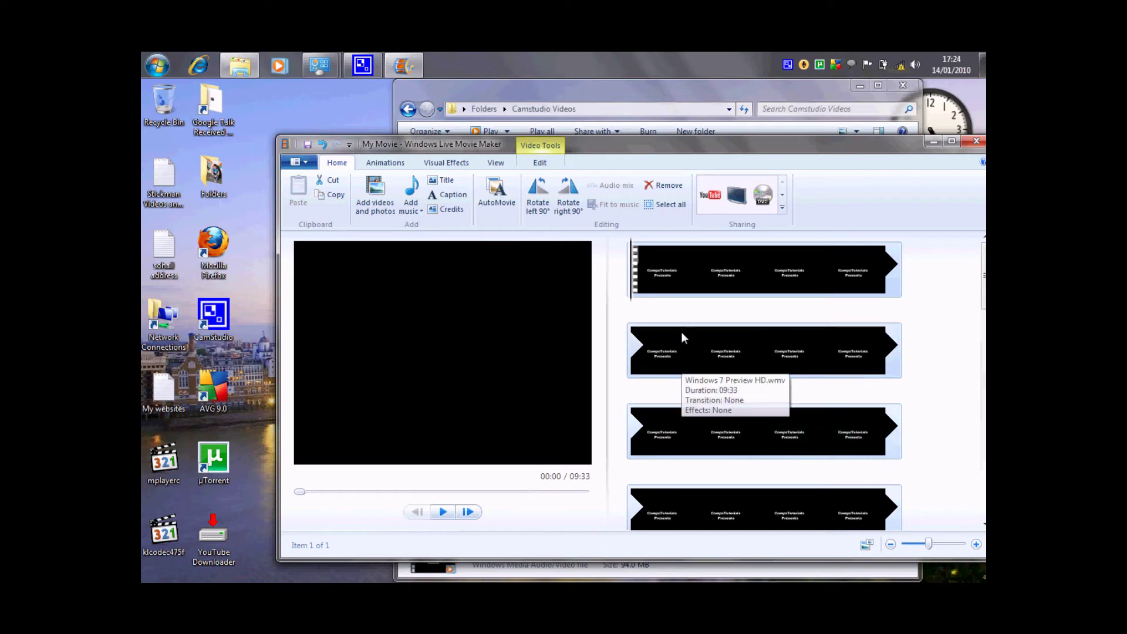
- Play the clip to its 'CompsTutorials Presents' intro
click(441, 513)
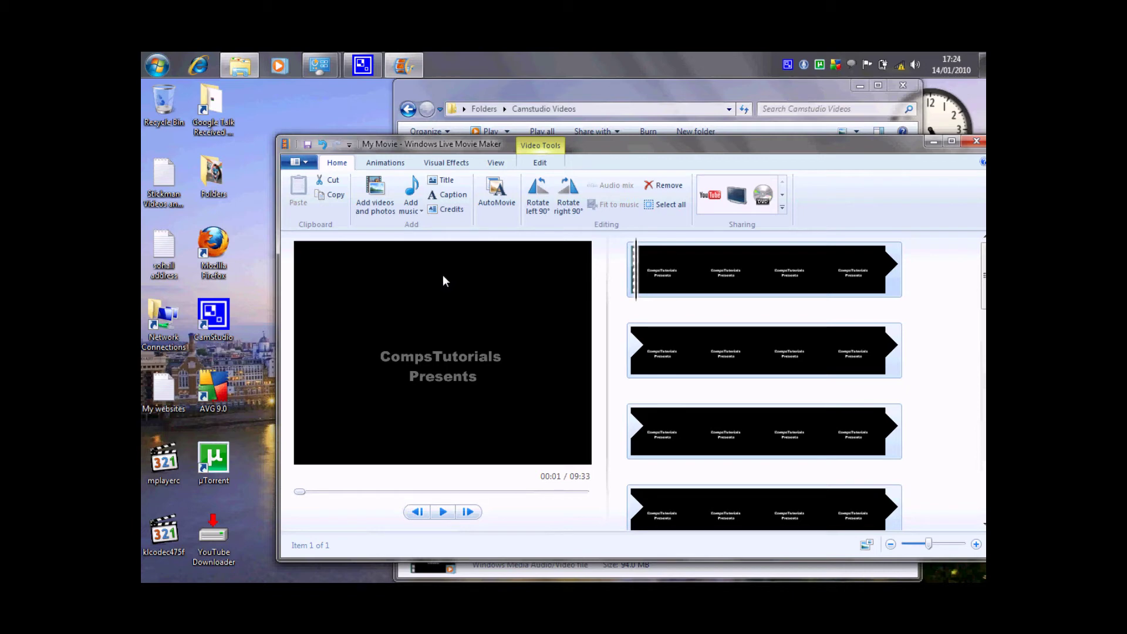
click(387, 164)
click(447, 164)
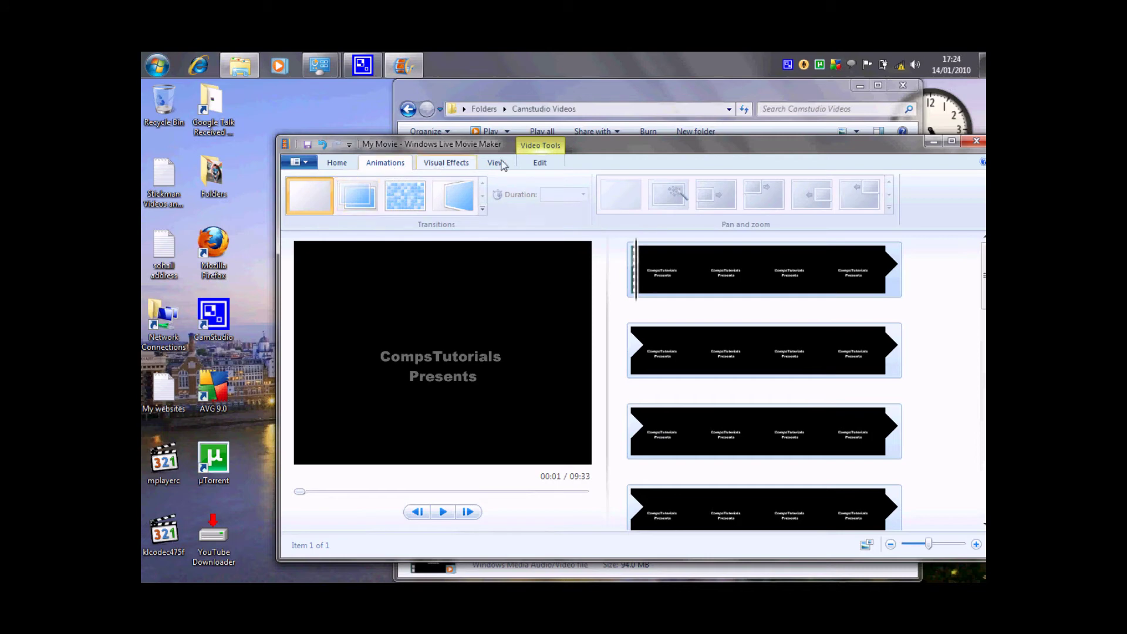
click(497, 164)
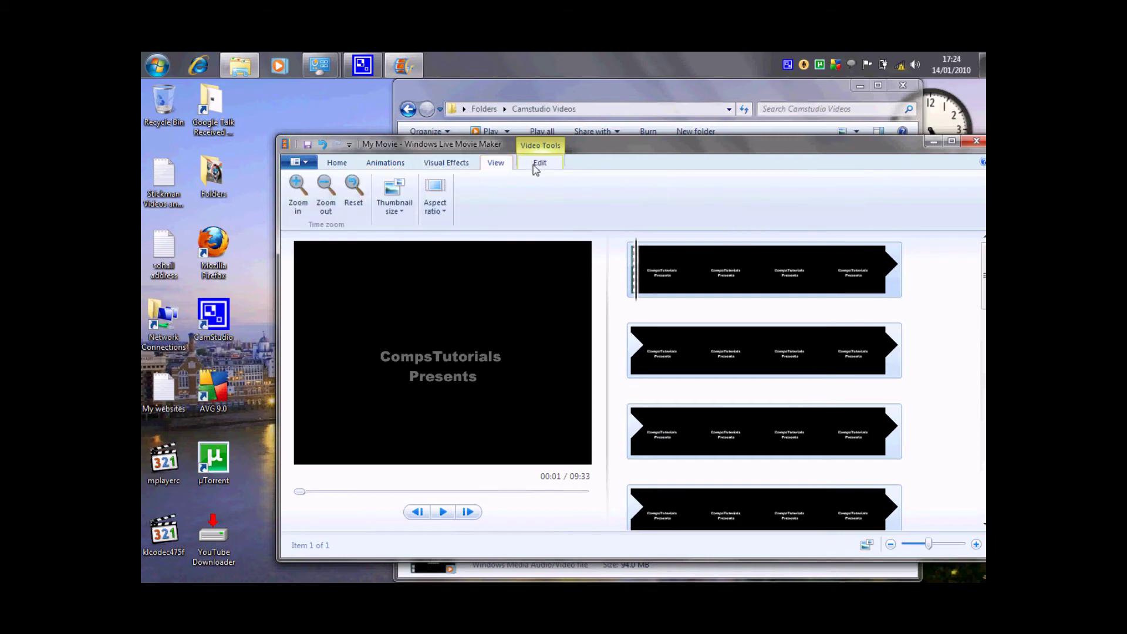
click(338, 163)
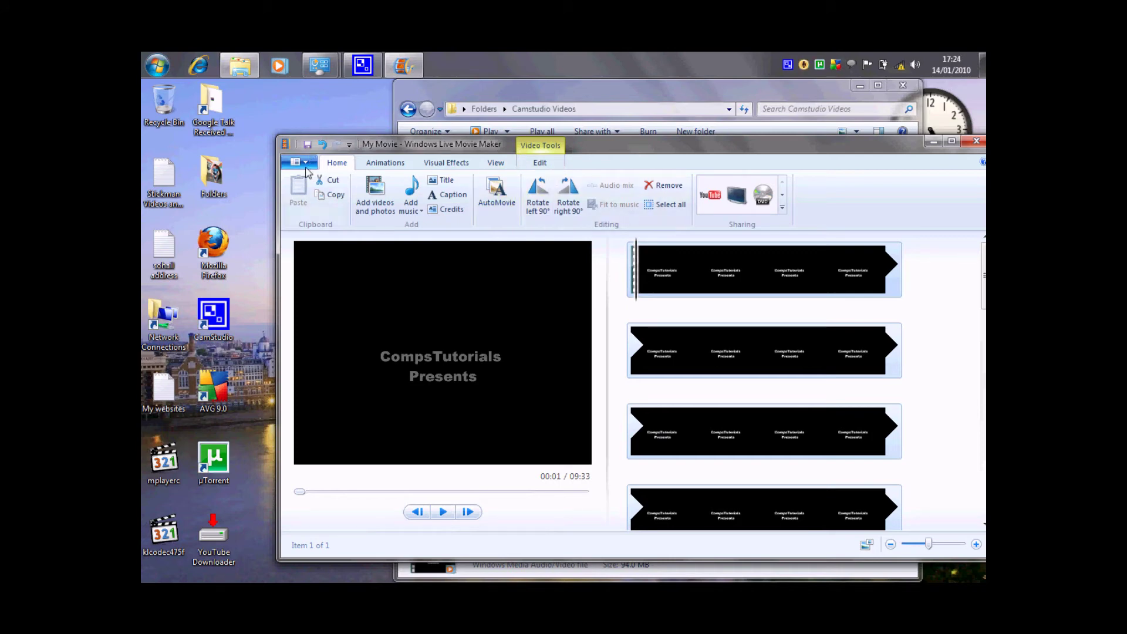
- Save My Movie as a High-definition (1080p) WMV to the Desktop
click(307, 169)
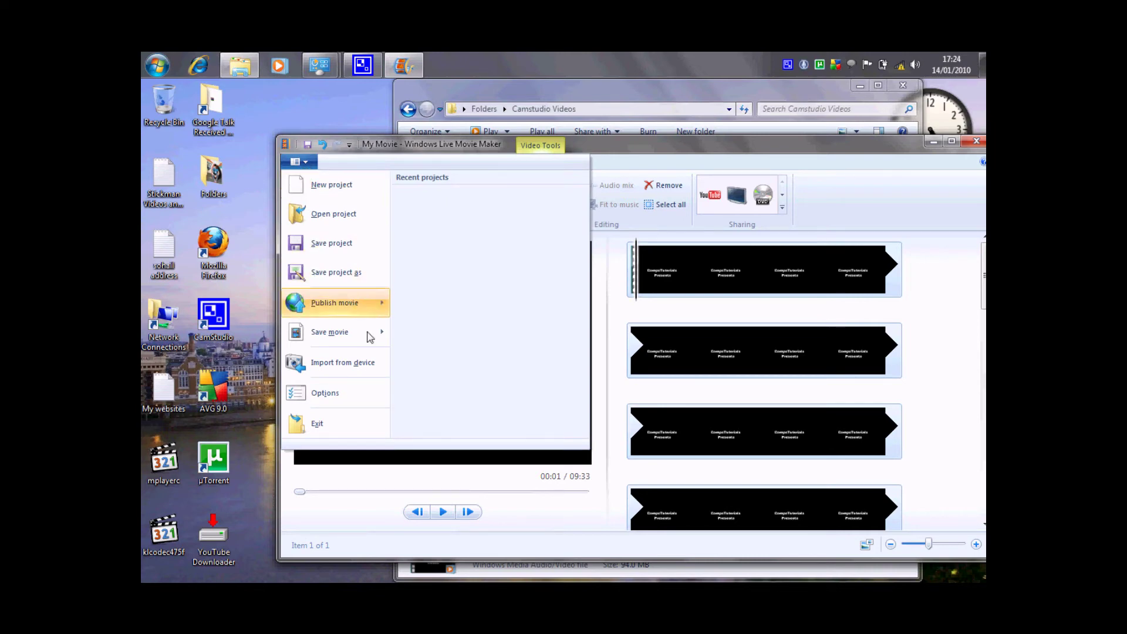
mouse_move(333, 332)
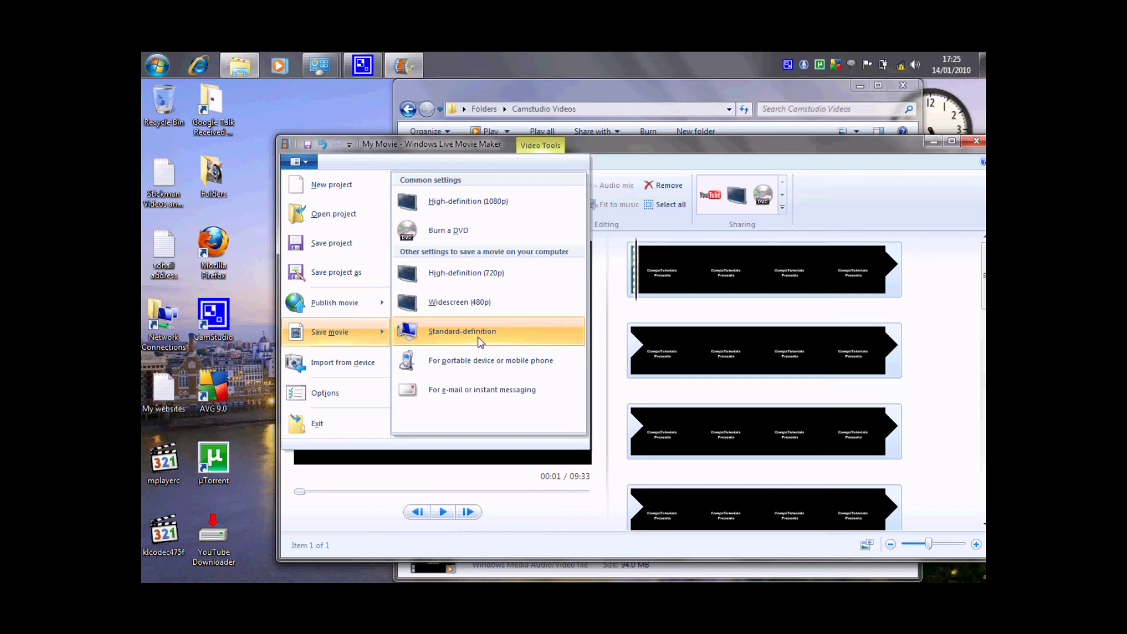
click(476, 201)
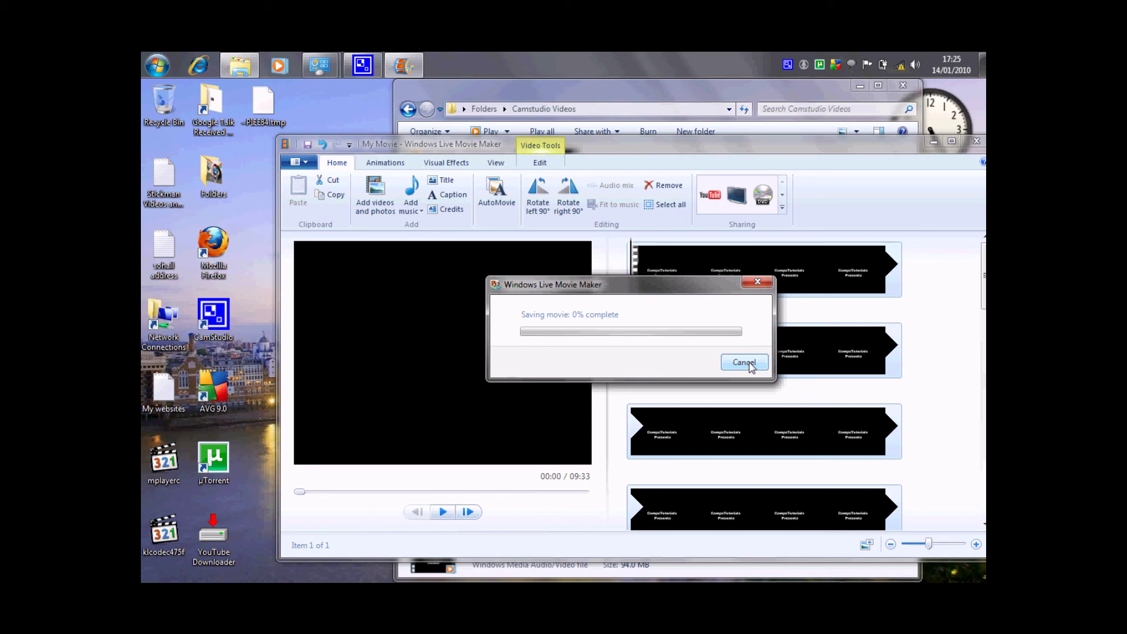
- Cancel the in-progress save and close Movie Maker without saving My Movie
click(744, 362)
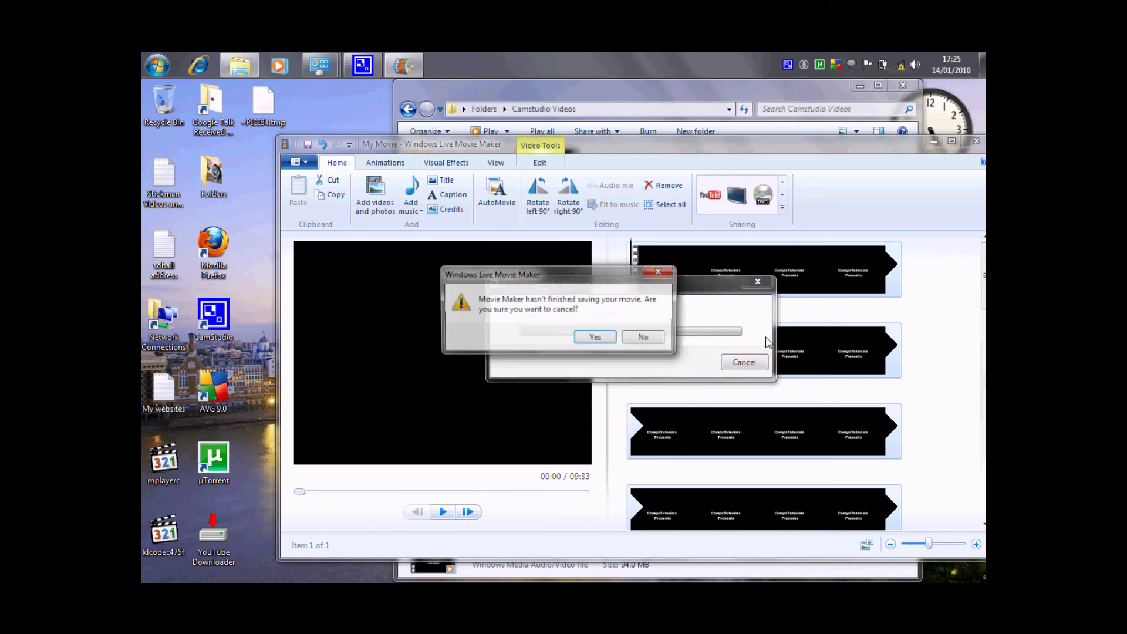
click(590, 336)
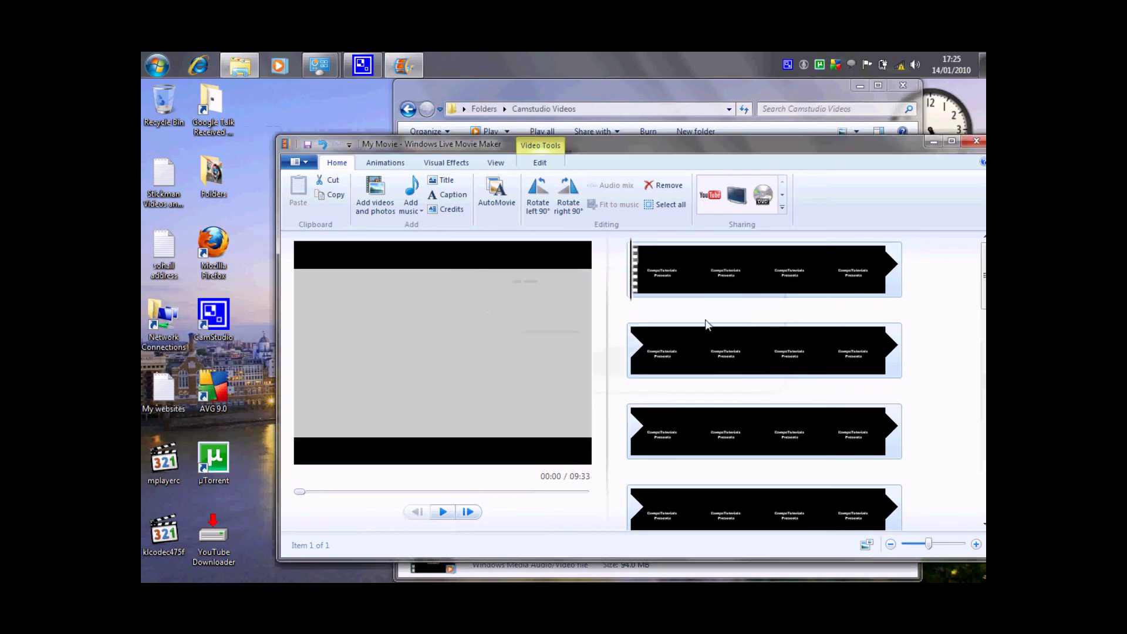
click(978, 143)
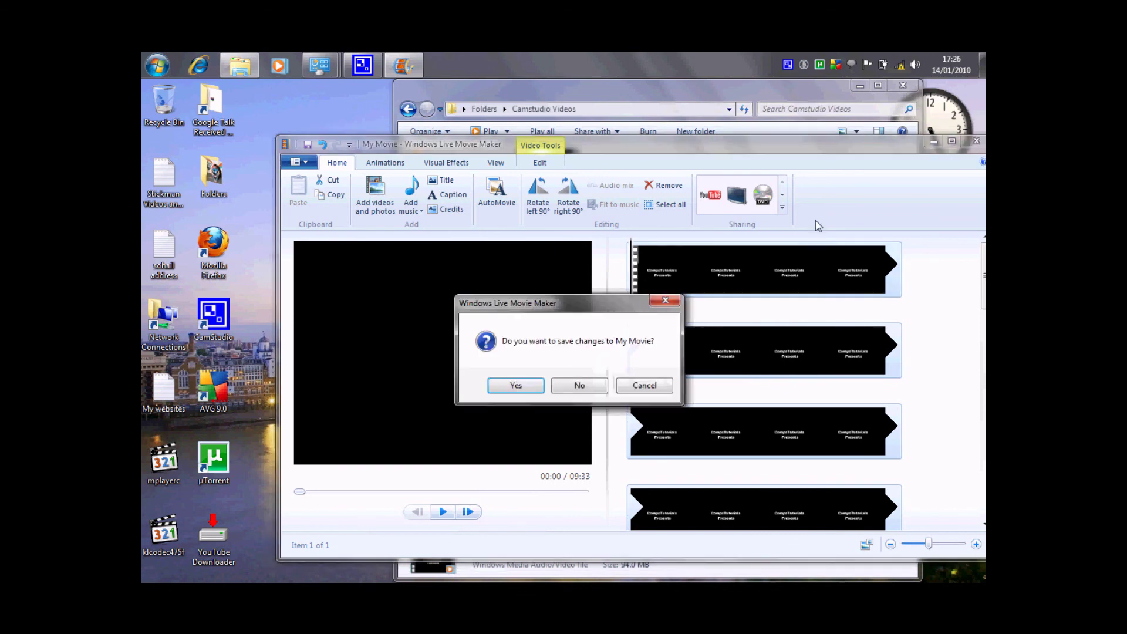
click(579, 387)
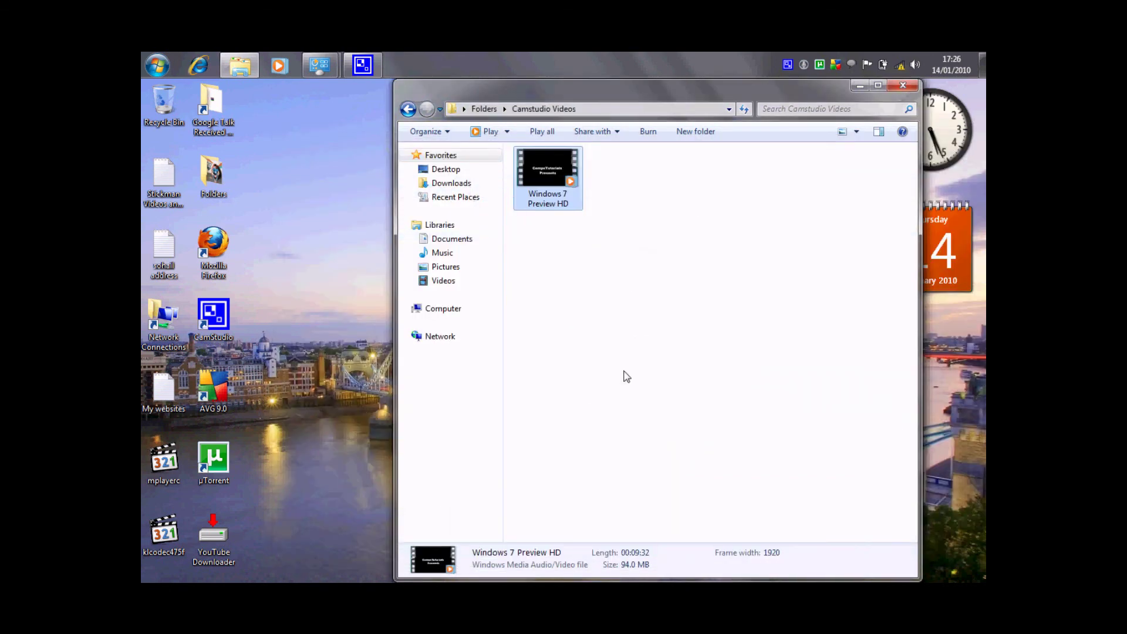